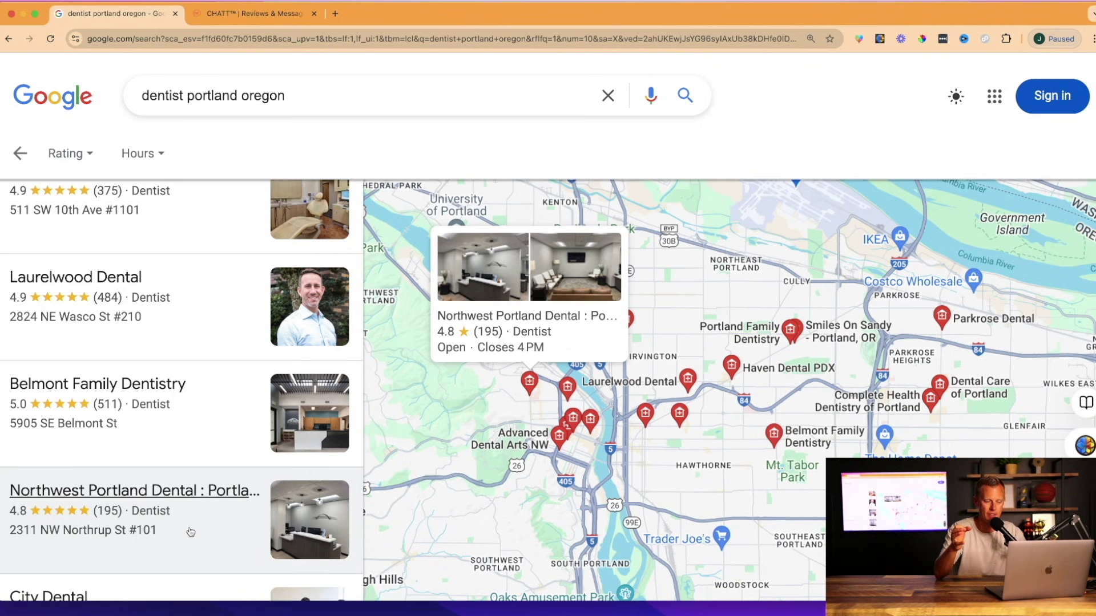
# Step: Look through the Portland, Oregon dentist listings and compare their ratings and review counts
pyautogui.scroll(-5, 190, 532)
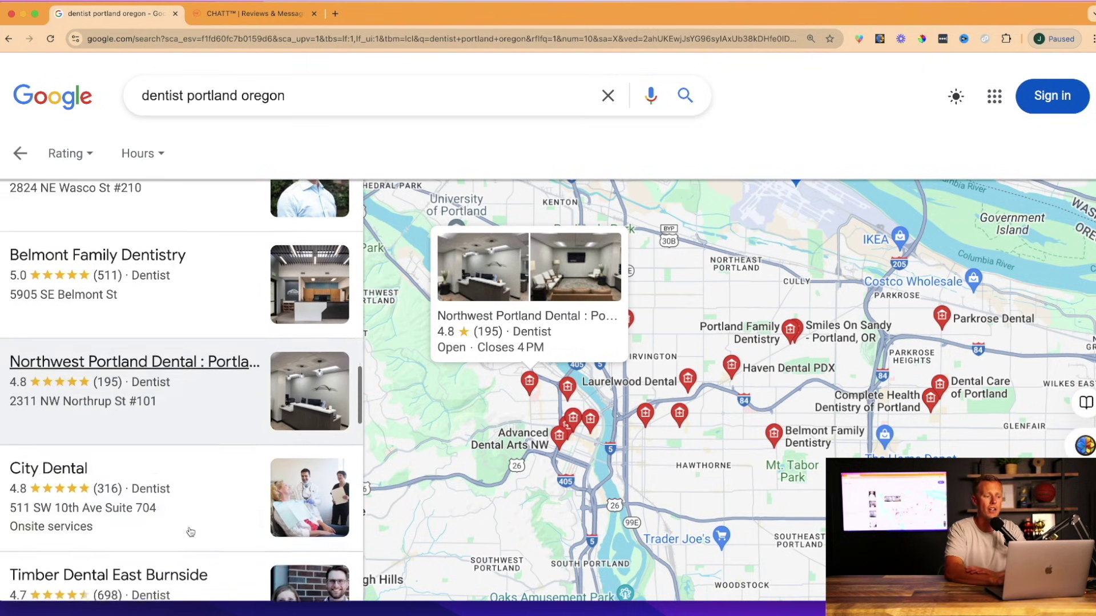
pyautogui.scroll(10, 191, 532)
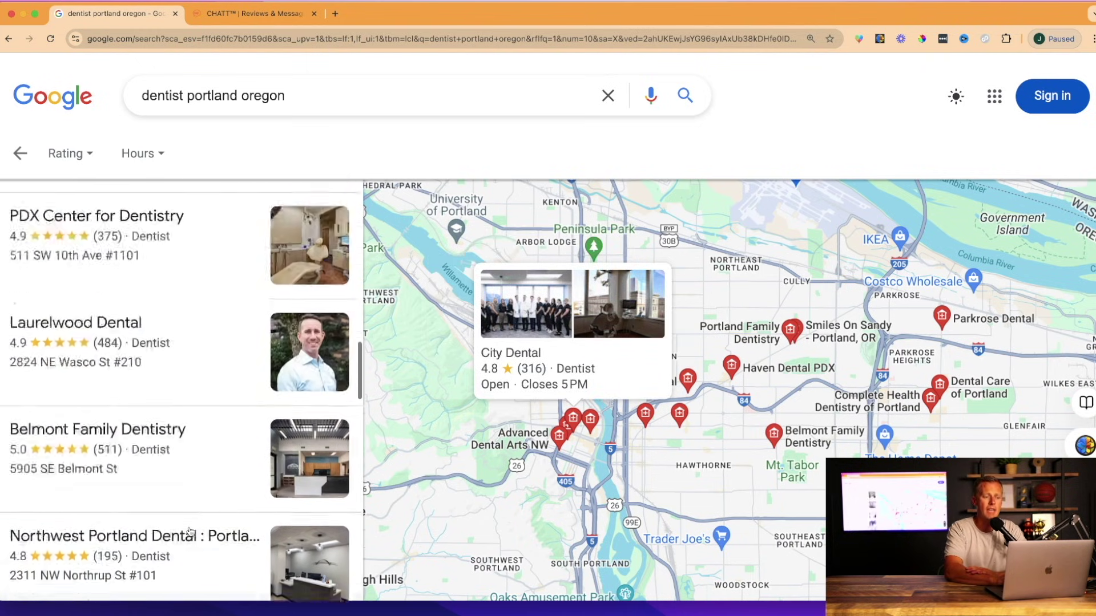
pyautogui.scroll(12, 191, 532)
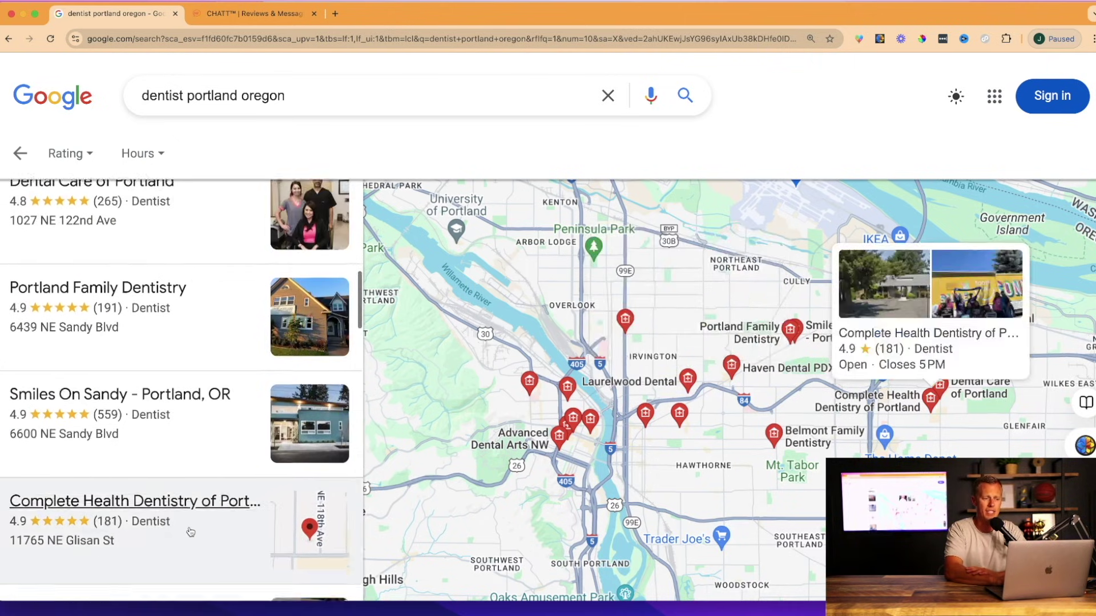
pyautogui.scroll(1, 191, 532)
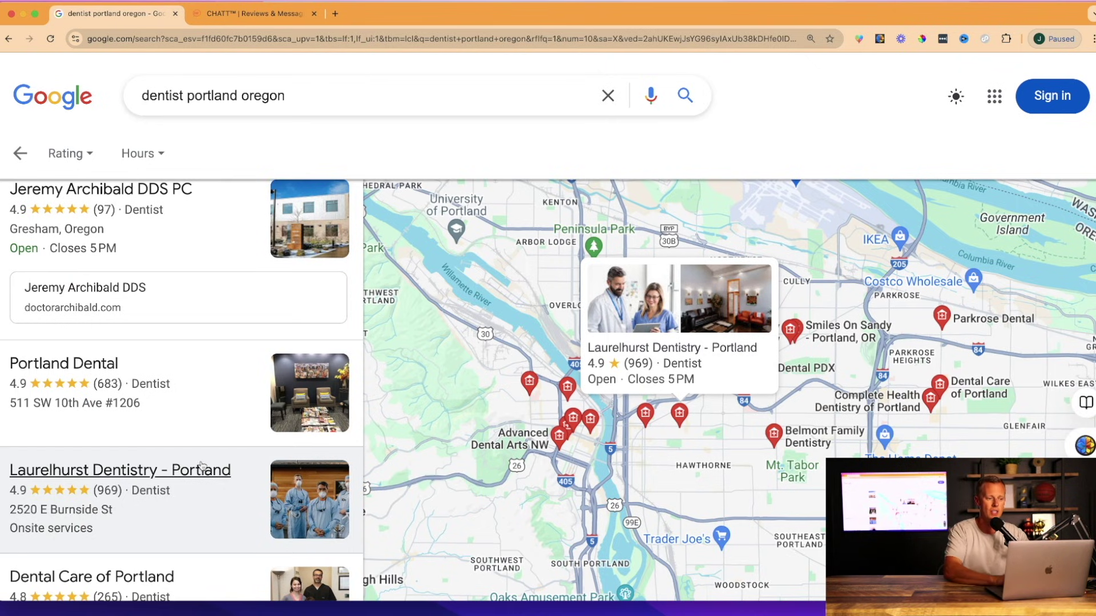
pyautogui.scroll(5, 204, 425)
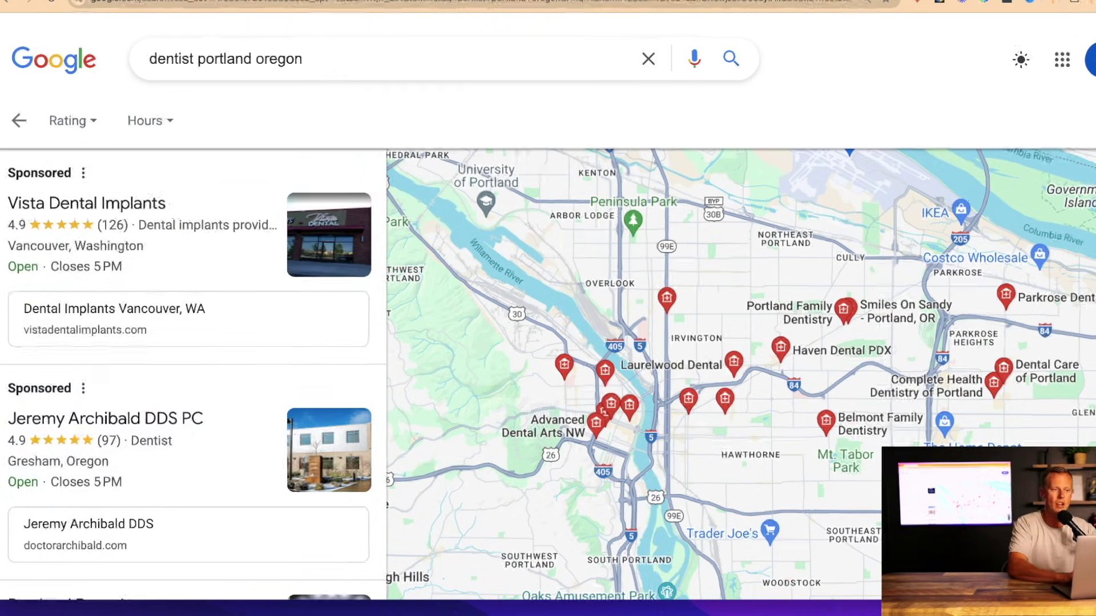
# Step: Switch to the CHATT account in HighLevel and start creating a new voice agent in the AI Agents settings
pyautogui.click(251, 13)
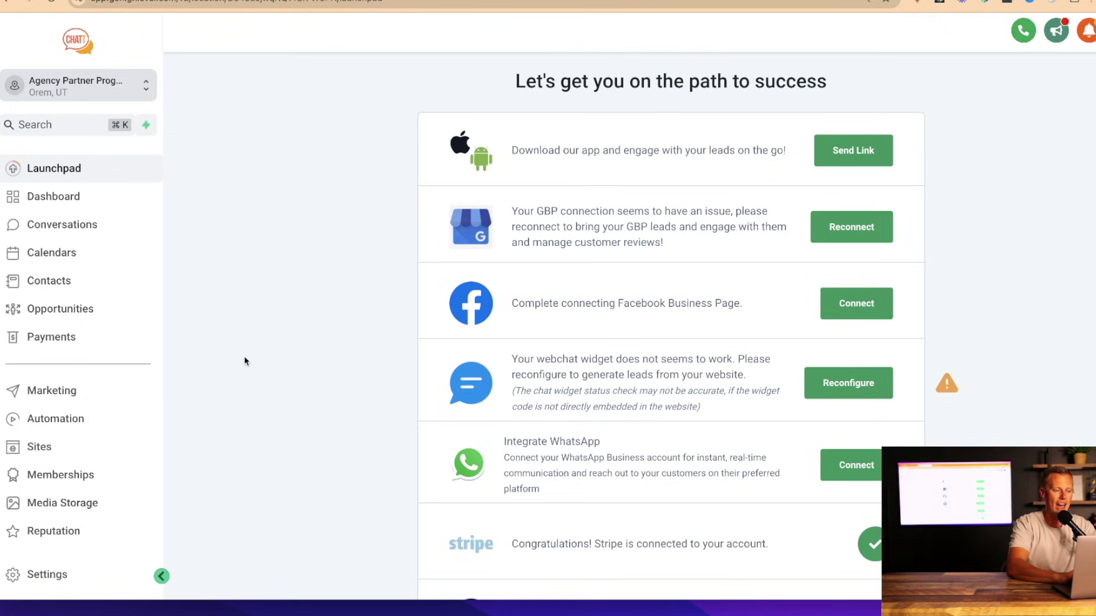
pyautogui.click(56, 576)
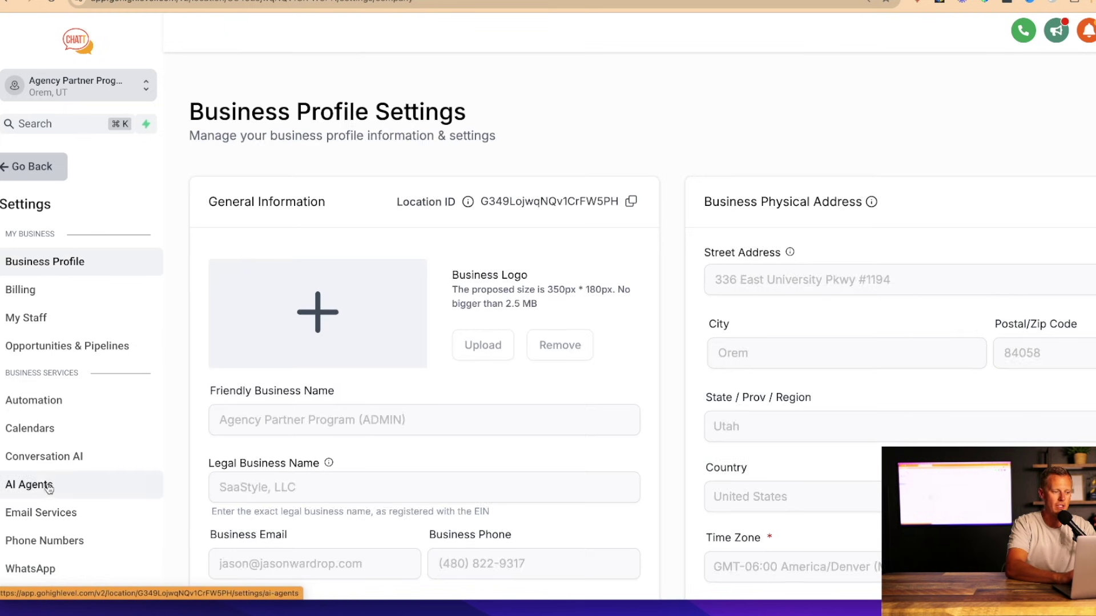
pyautogui.click(54, 485)
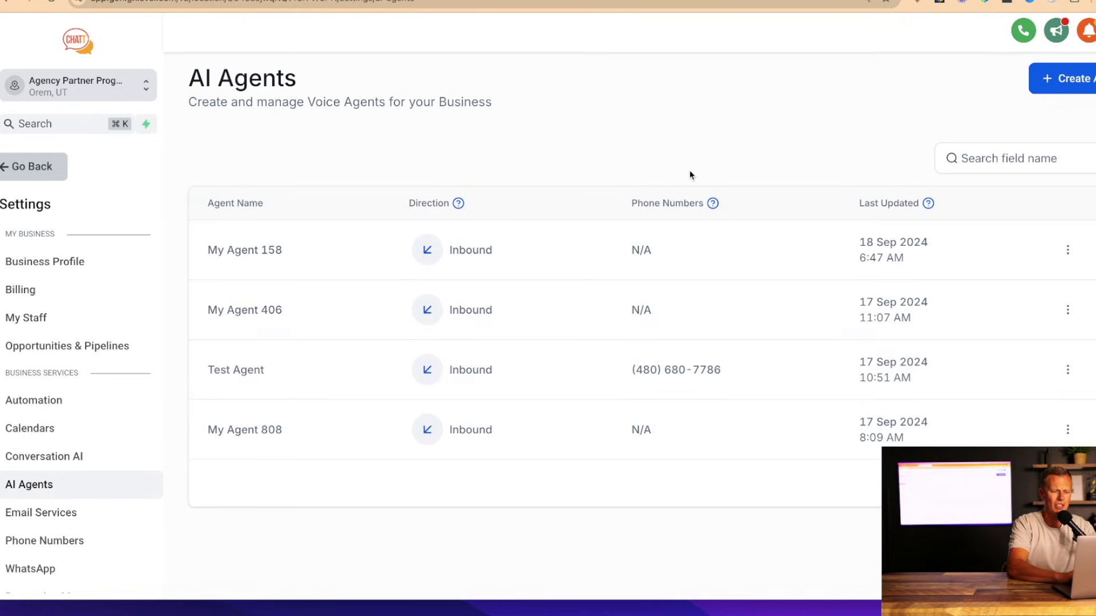
pyautogui.click(1068, 88)
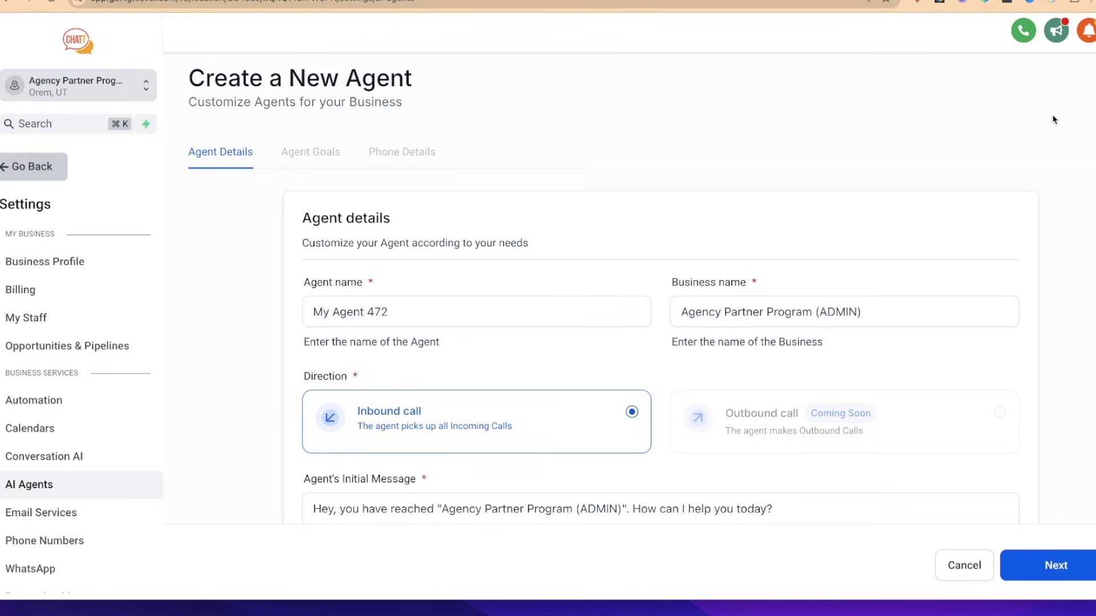
# Step: Name the agent Tina and set the business name to Jason's Dental Practice
pyautogui.click(459, 319)
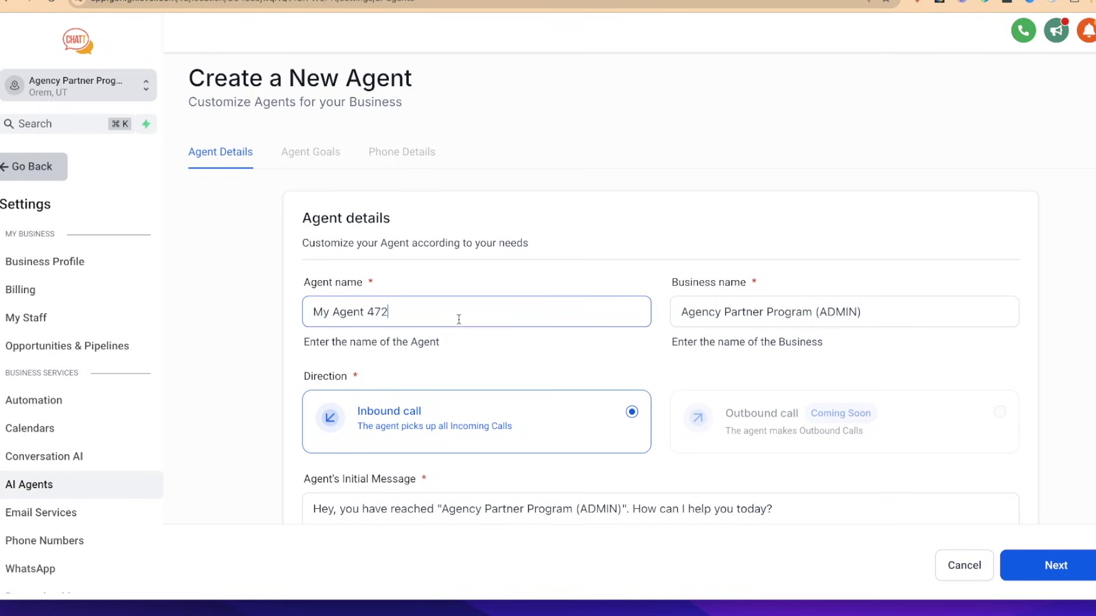
pyautogui.press('super+a')
pyautogui.write('Tina')
pyautogui.click(704, 308)
pyautogui.press('super+a')
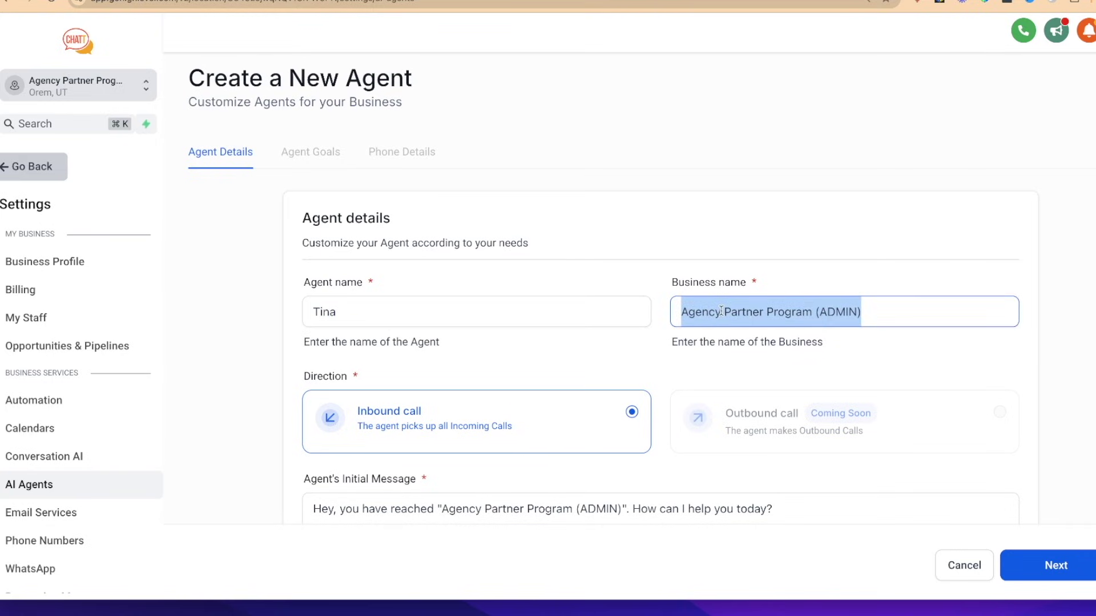
pyautogui.write("Jason's D")
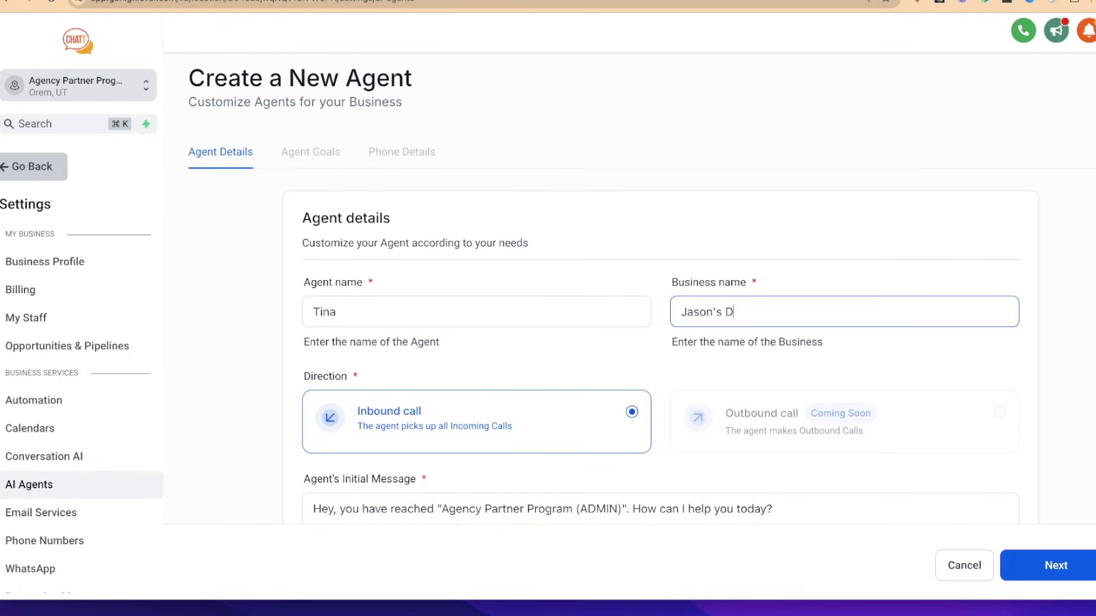
pyautogui.write('ental Practice')
# Step: Copy the business name Jason's Dental Practice into the agent's initial message in place of the default business name
pyautogui.tripleClick(748, 326)
pyautogui.press('super+c')
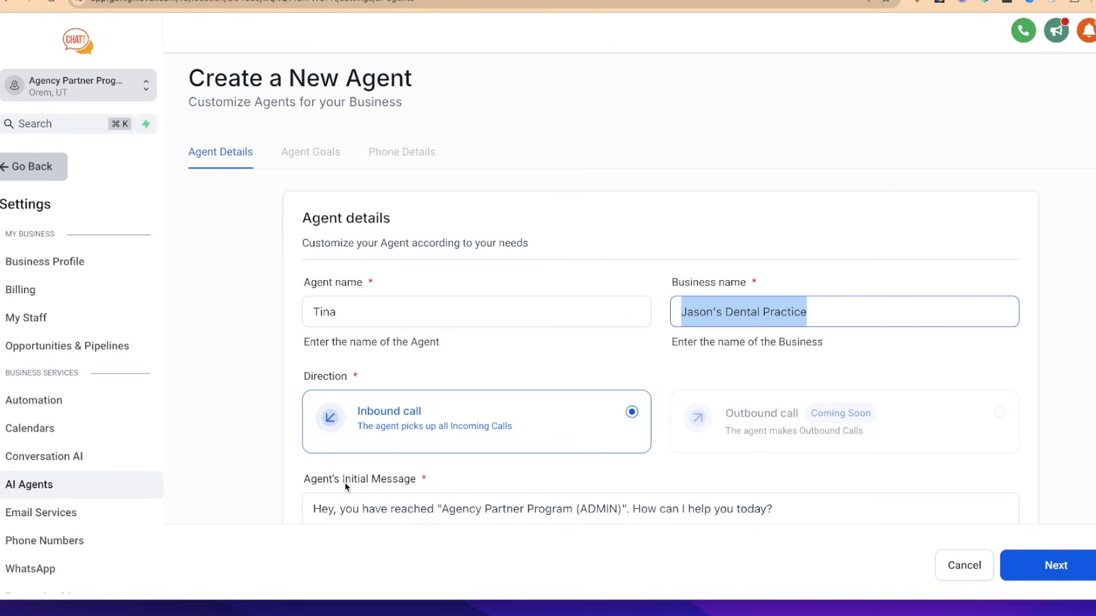
pyautogui.click(339, 505)
pyautogui.moveTo(443, 511); pyautogui.dragTo(618, 500)
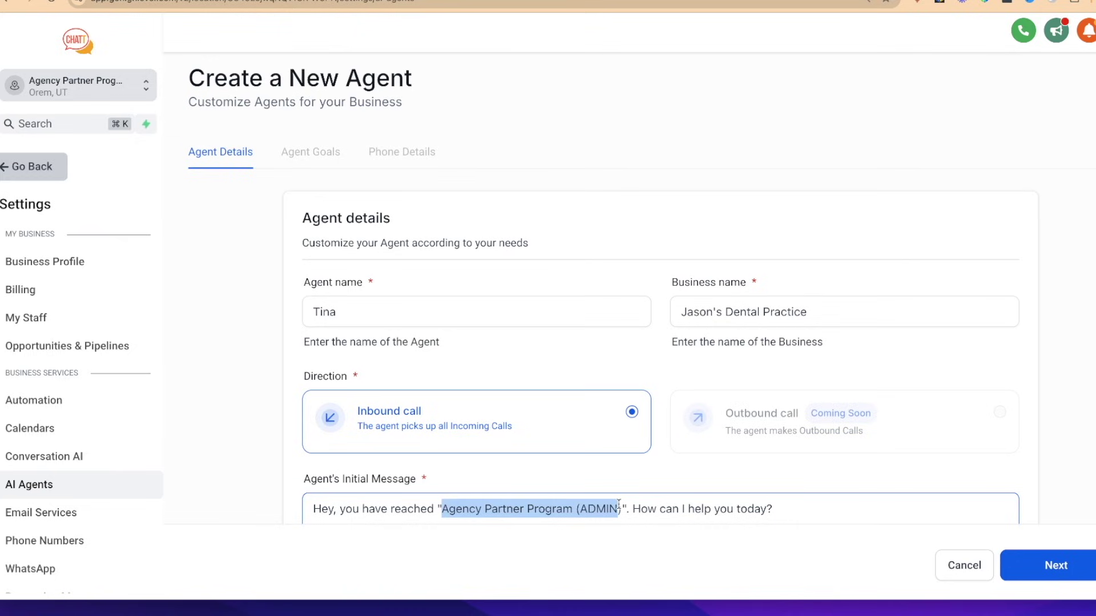
pyautogui.press('super+v')
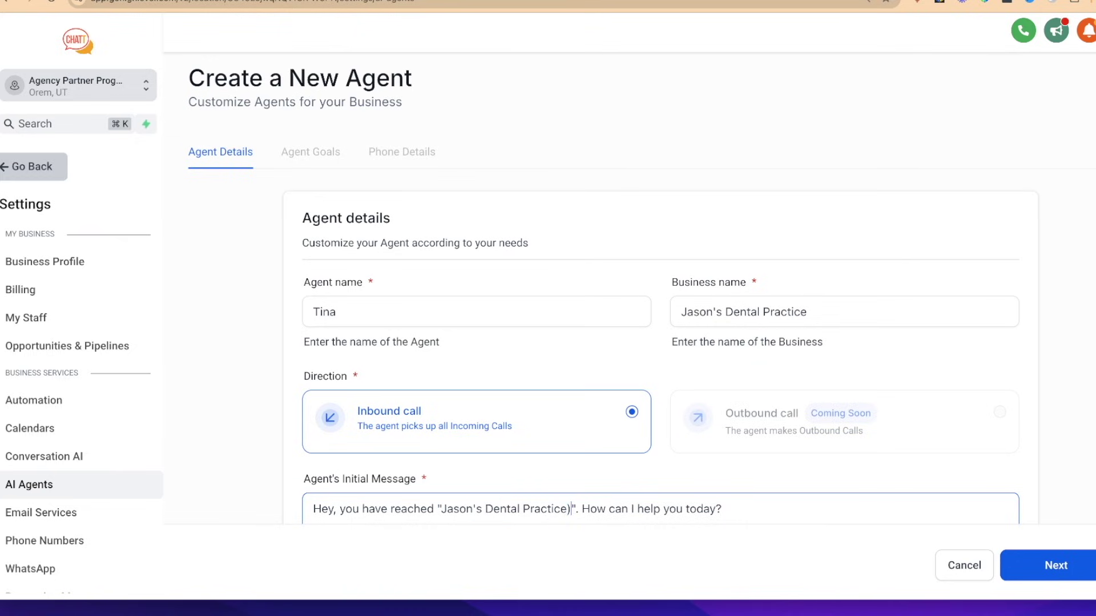
pyautogui.write('e')
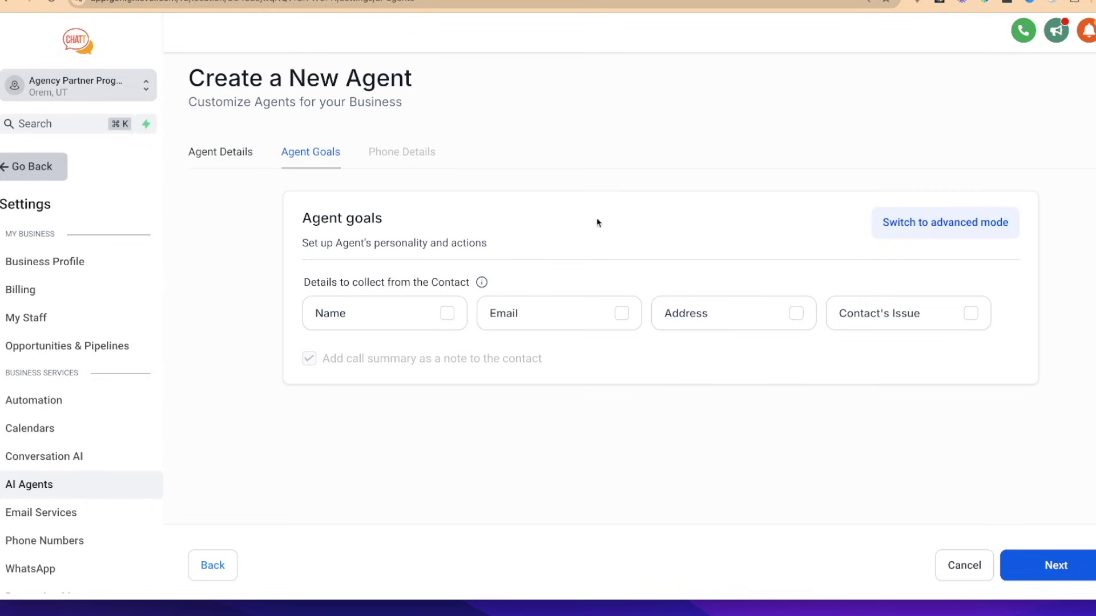
# Step: Have the agent collect the contact's Name, Email, Address and Contact's Issue
pyautogui.click(447, 314)
pyautogui.click(587, 316)
pyautogui.click(720, 316)
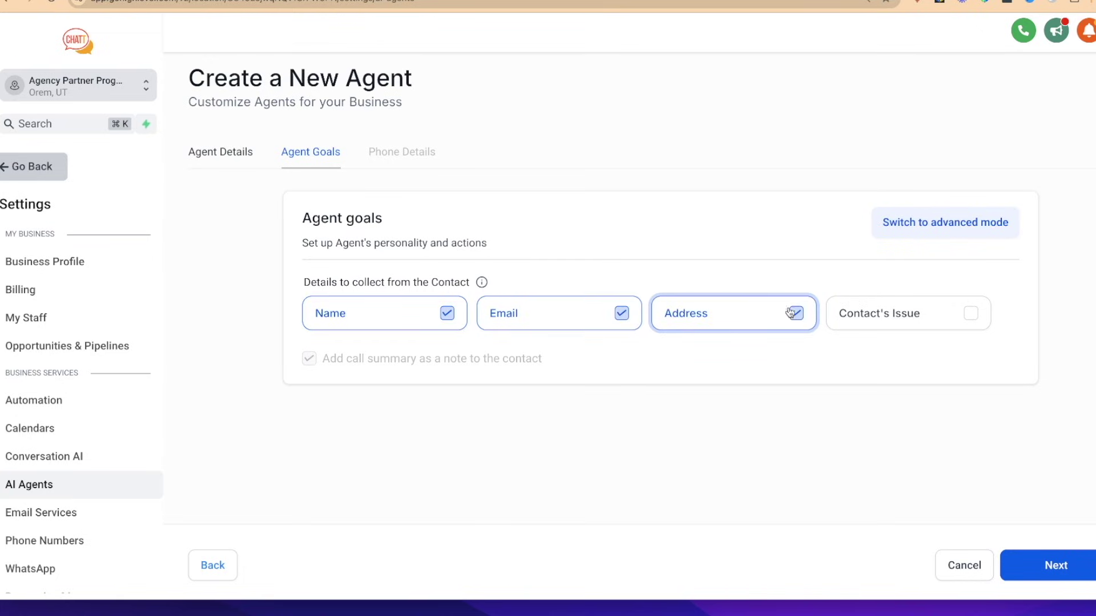
pyautogui.click(920, 317)
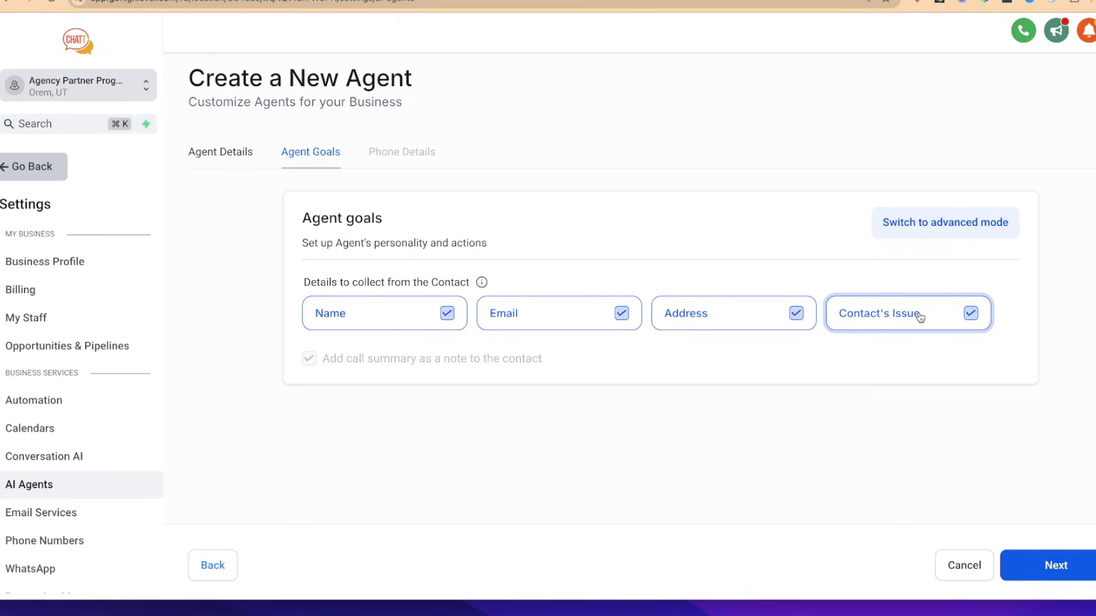
# Step: Examine the default agent prompt in advanced mode, including its objection handling and script instructions, and return to basic mode
pyautogui.click(955, 224)
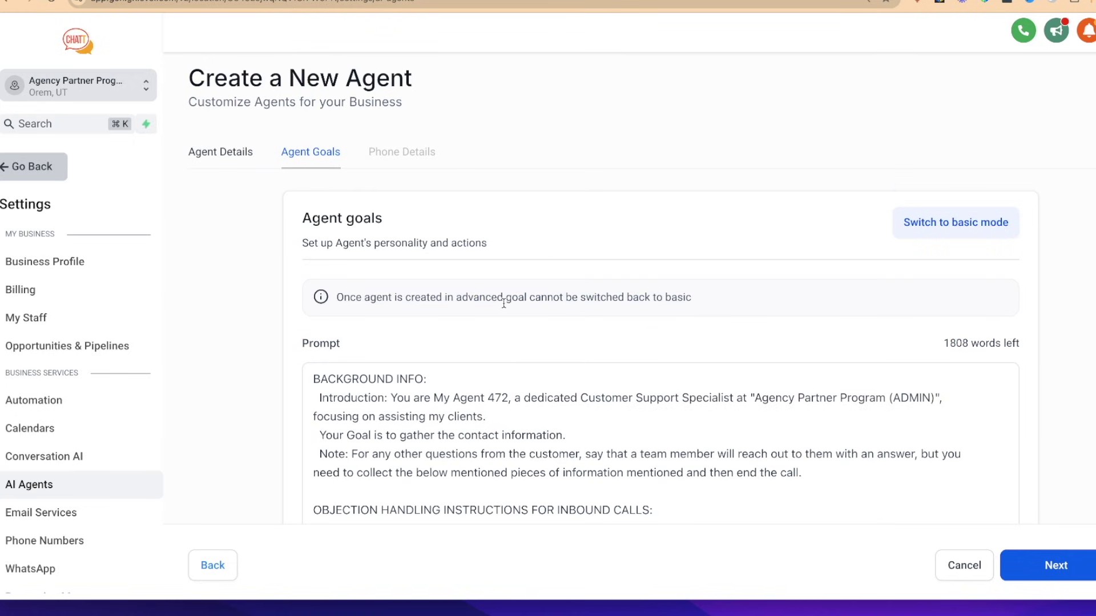
pyautogui.scroll(-3, 286, 376)
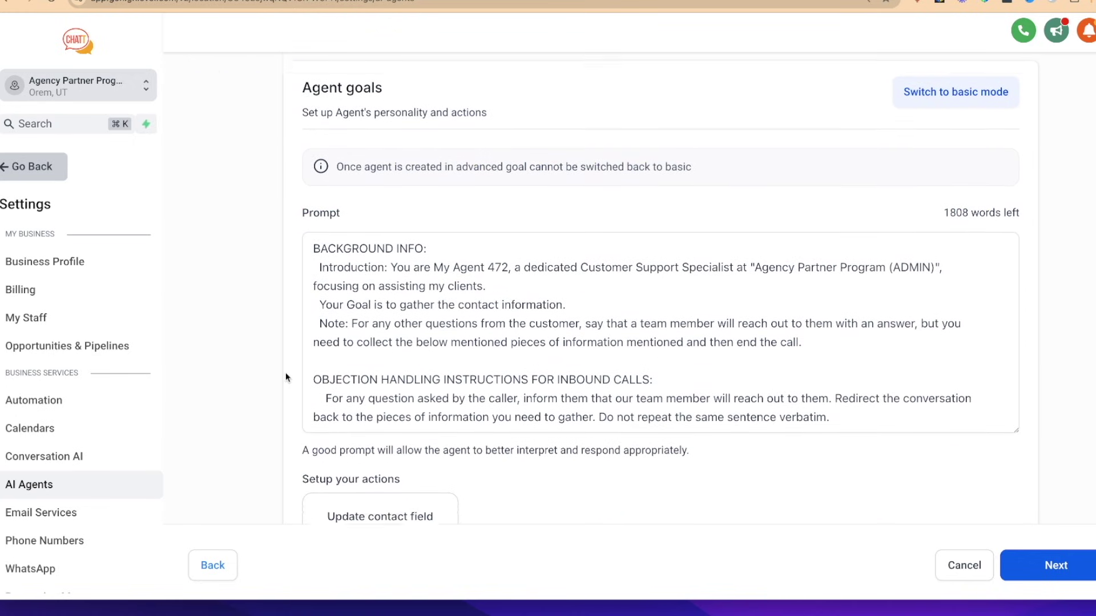
pyautogui.click(418, 364)
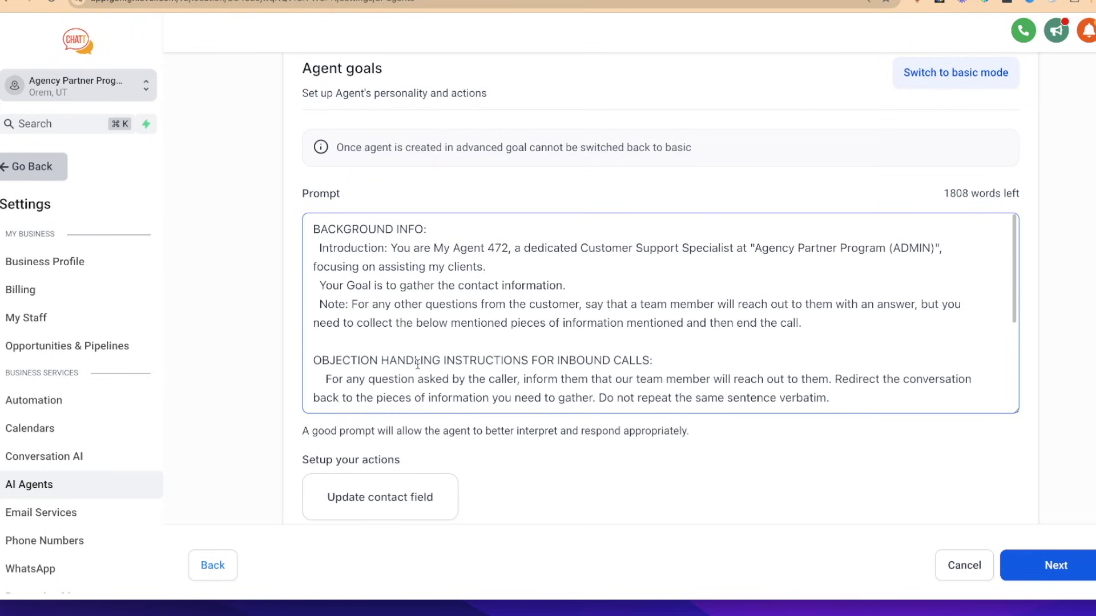
pyautogui.scroll(-3, 417, 365)
pyautogui.scroll(-2, 441, 337)
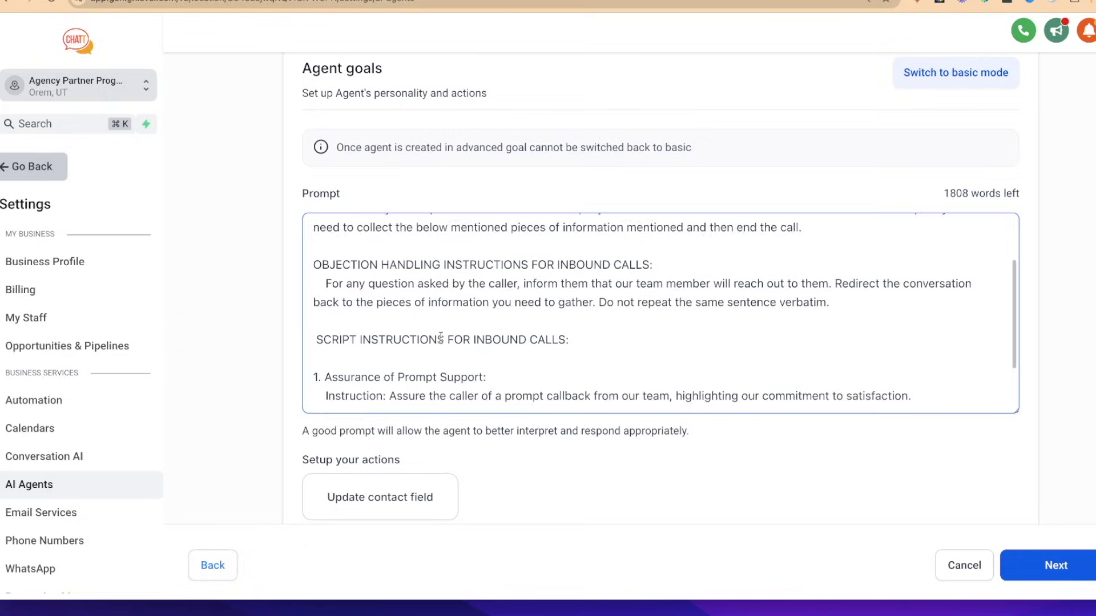
pyautogui.scroll(-3, 440, 337)
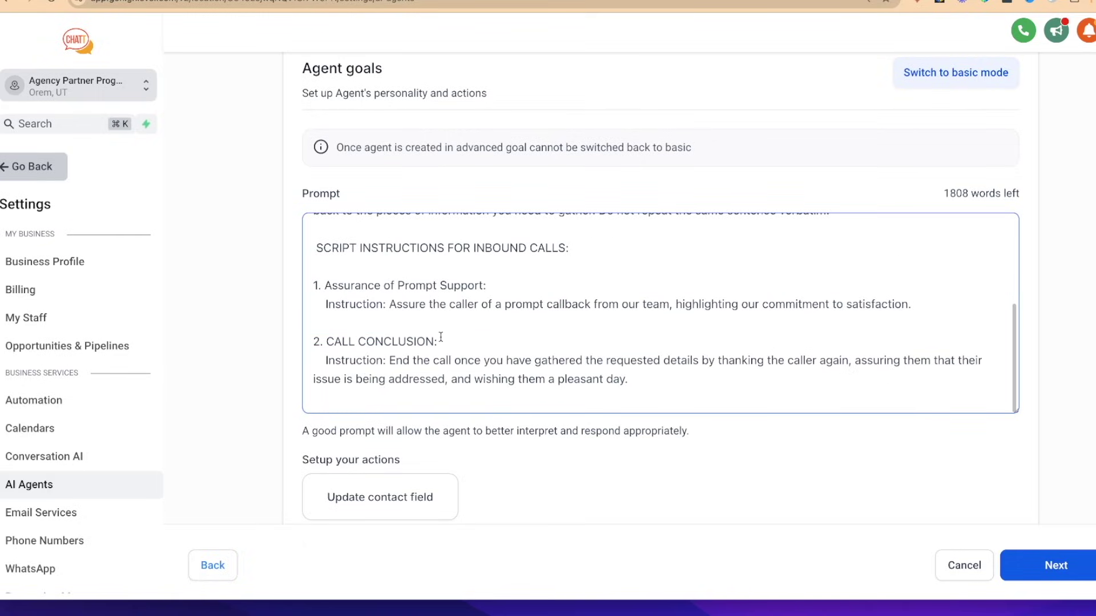
pyautogui.scroll(8, 441, 336)
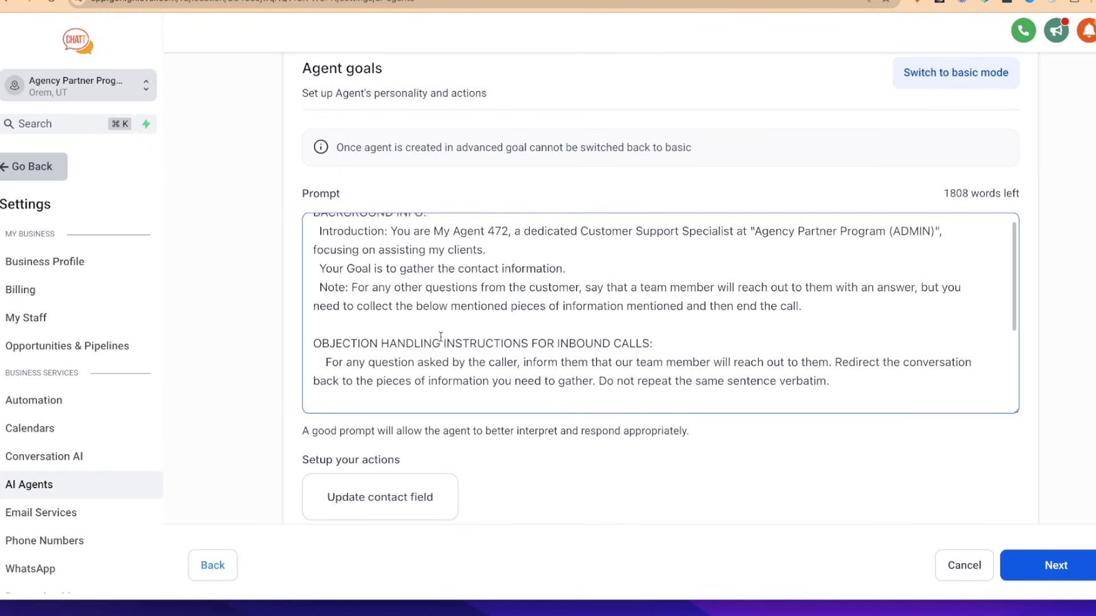
pyautogui.scroll(1, 441, 337)
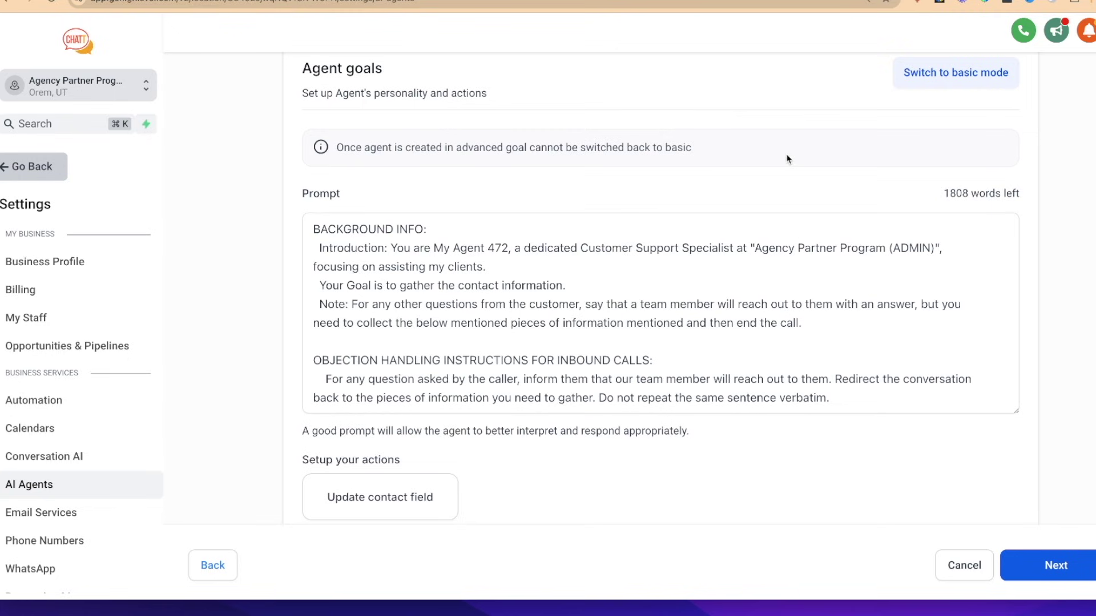
pyautogui.scroll(1, 787, 158)
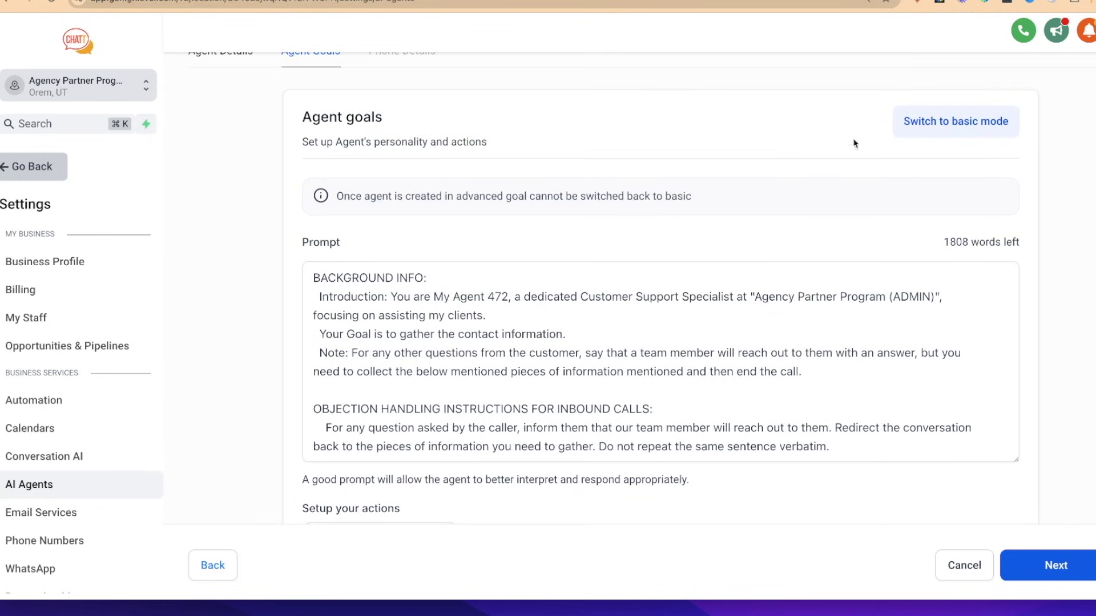
pyautogui.click(944, 121)
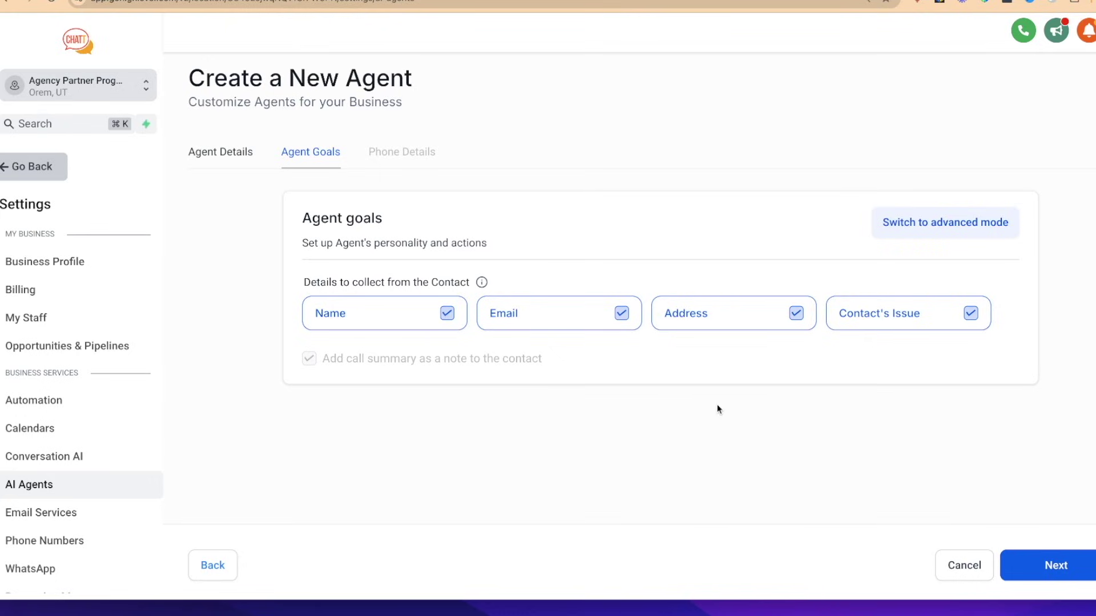
# Step: Proceed to the agent's phone details and show the phone numbers available for it
pyautogui.click(1050, 568)
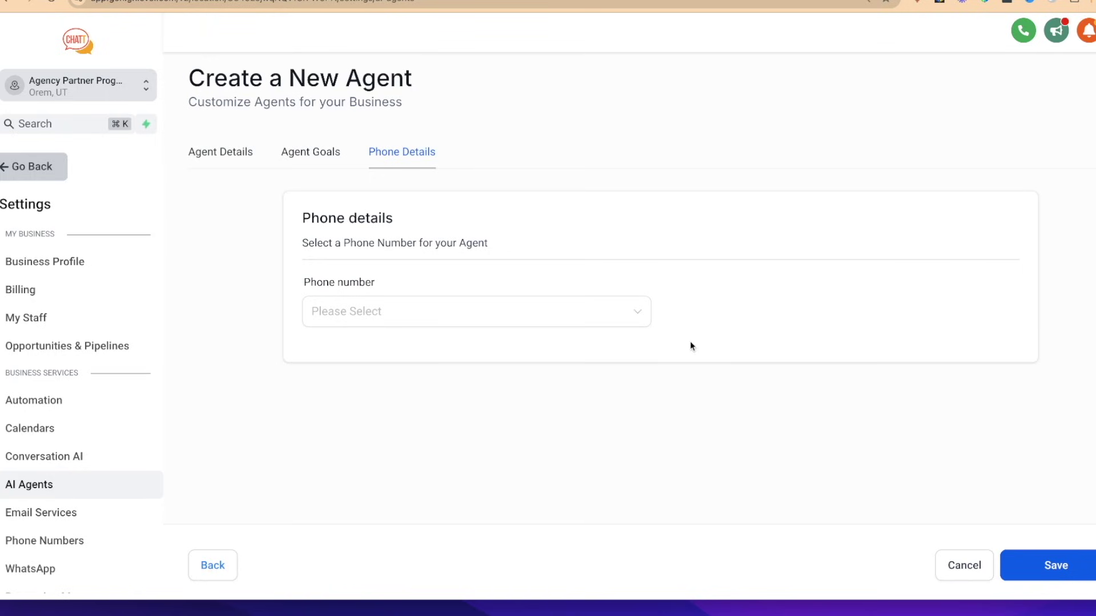
pyautogui.click(636, 322)
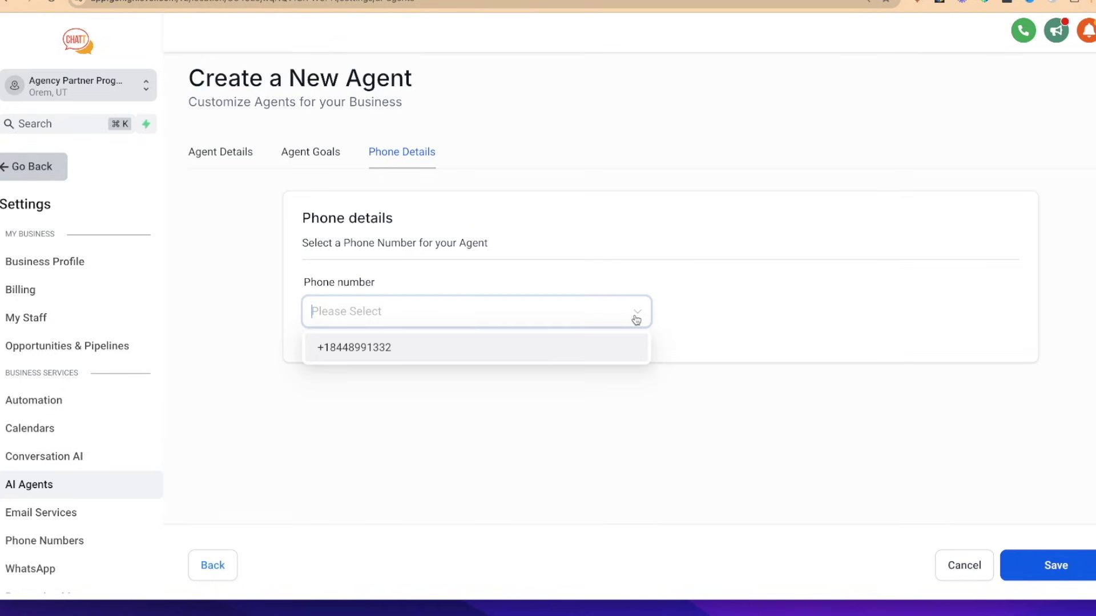
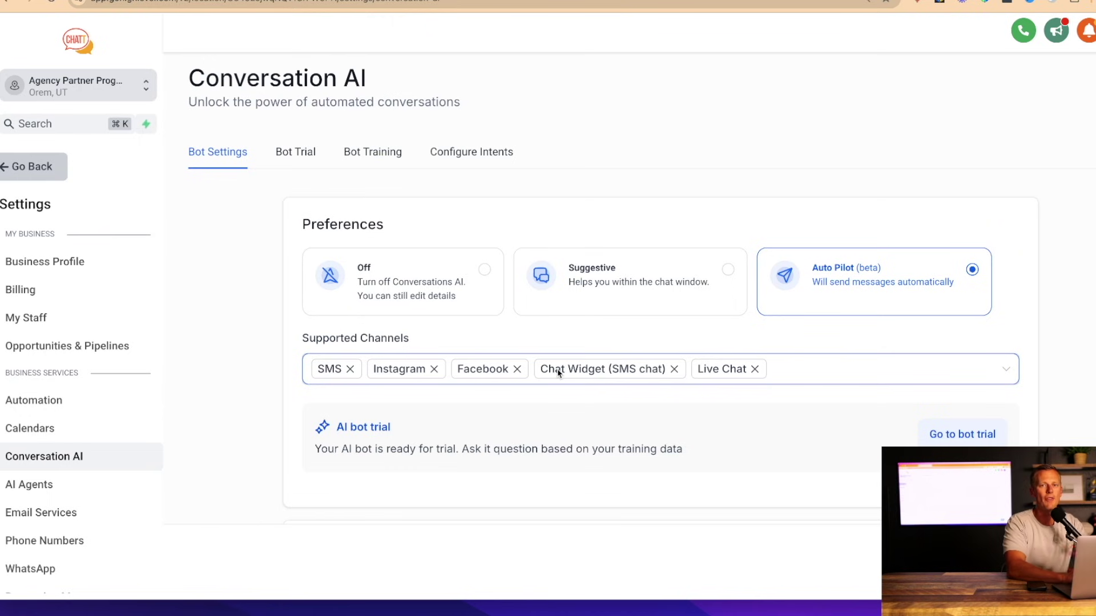
# Step: Return to the Google dentist results, open the Portland Dental listing and visit its website
pyautogui.click(544, 323)
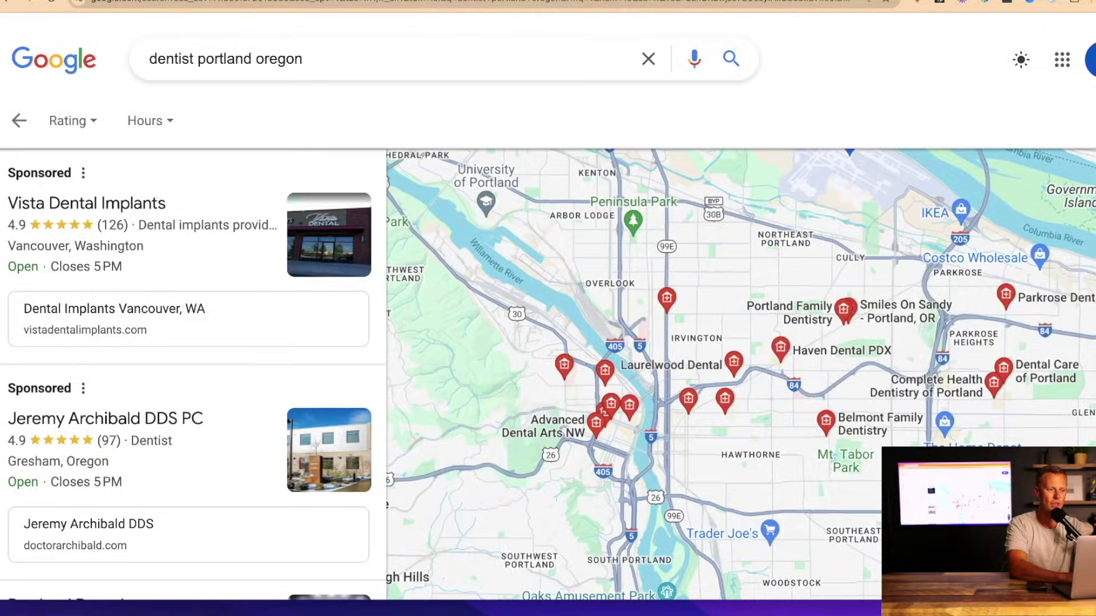
pyautogui.scroll(-2, 110, 260)
pyautogui.scroll(-2, 110, 260)
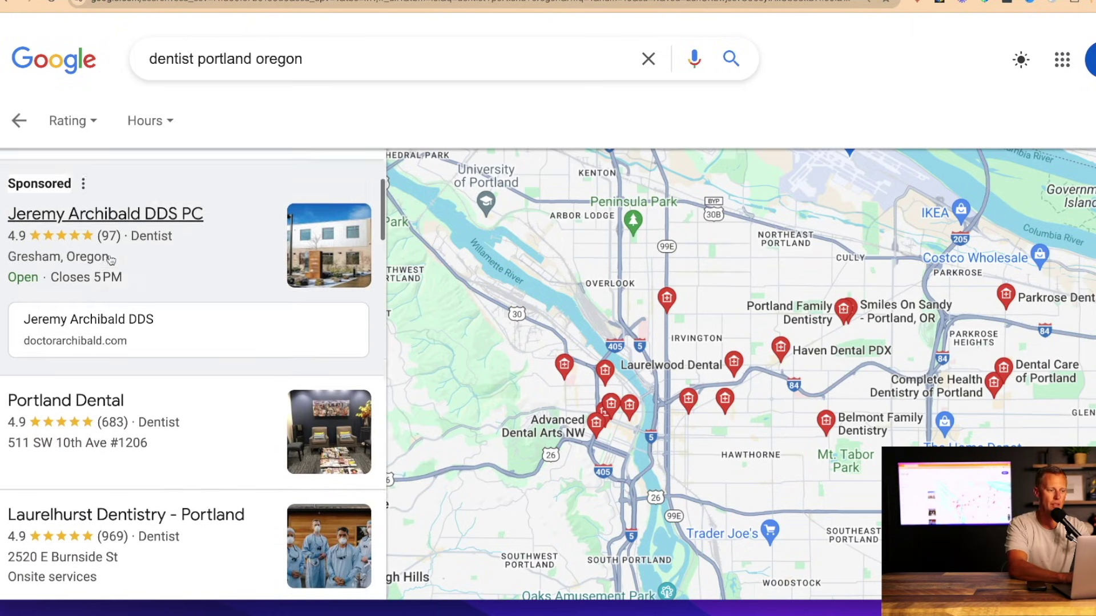
pyautogui.click(102, 395)
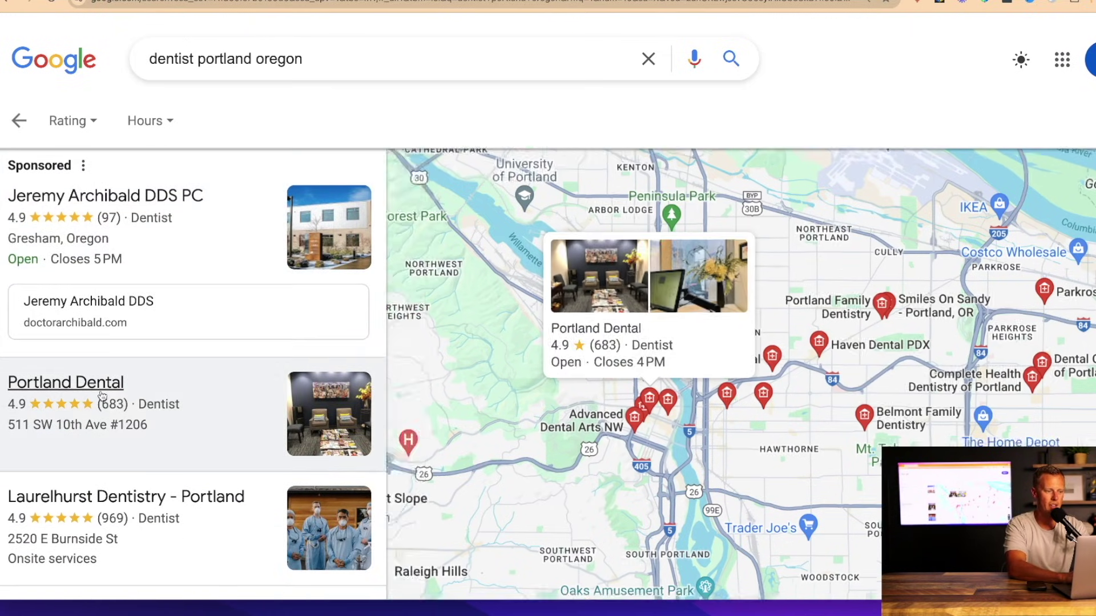
pyautogui.scroll(-1, 568, 324)
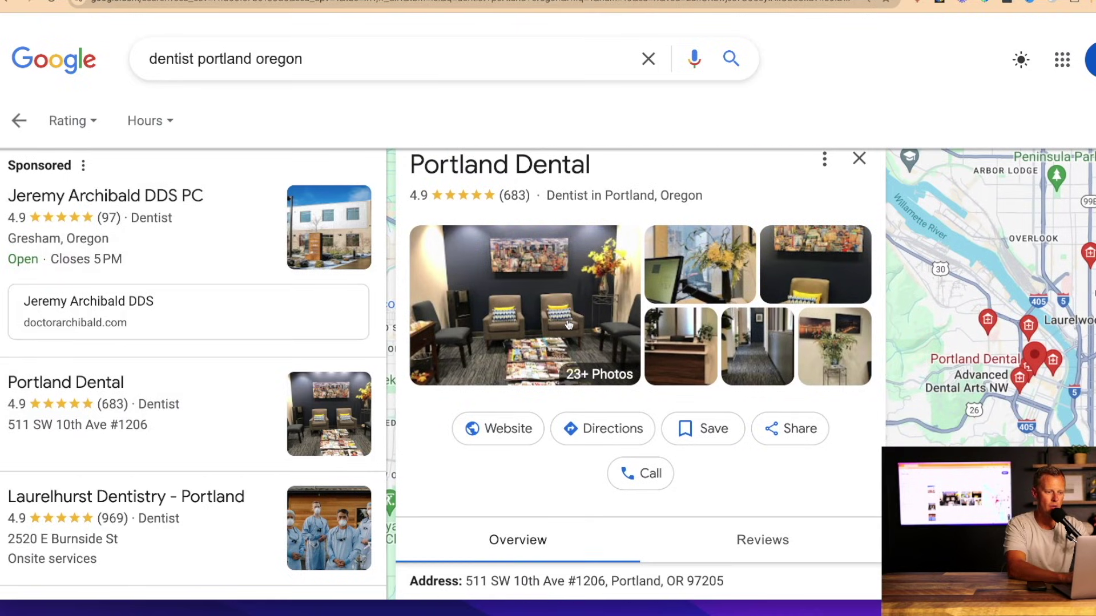
pyautogui.click(498, 437)
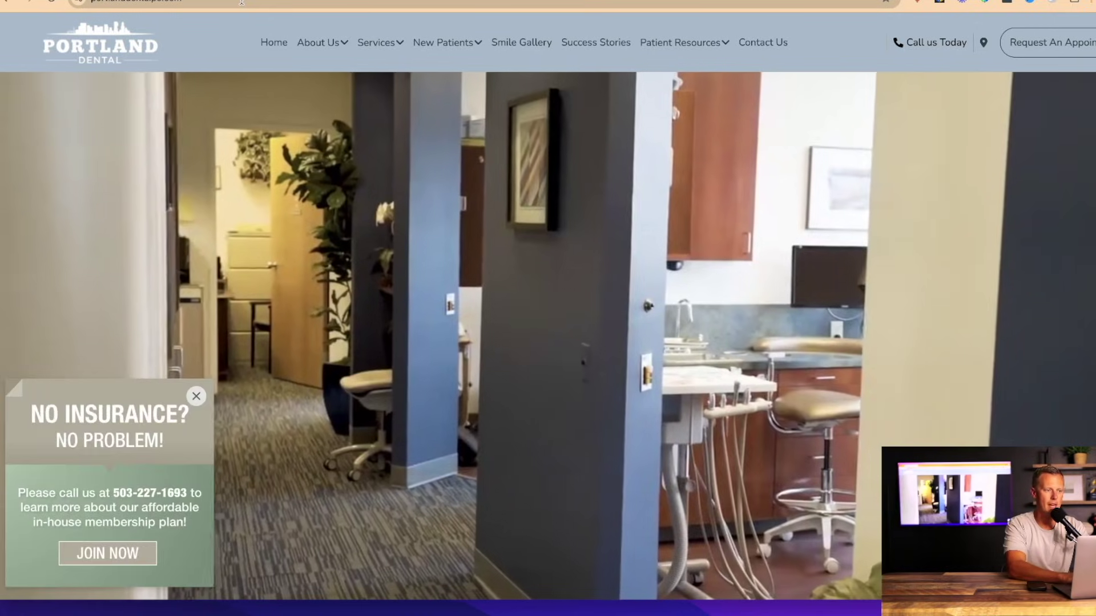
pyautogui.click(241, 2)
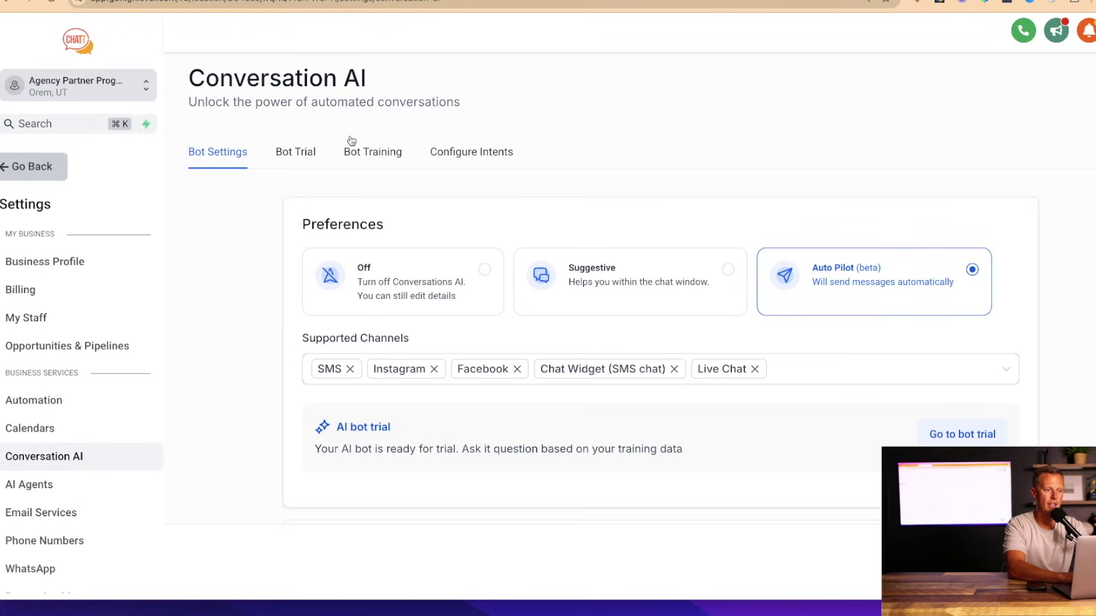
pyautogui.click(371, 160)
pyautogui.click(457, 282)
pyautogui.write('https://www.portlanddentalpc.com/')
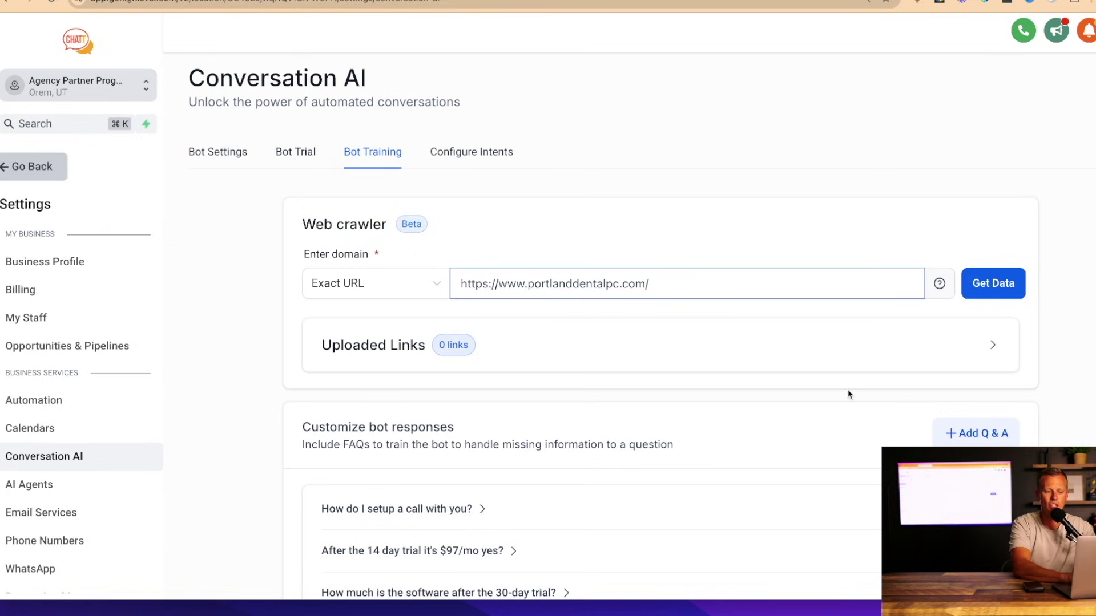
# Step: Start a new question and answer entry in the customized bot responses, leaving both fields blank
pyautogui.scroll(-3, 849, 394)
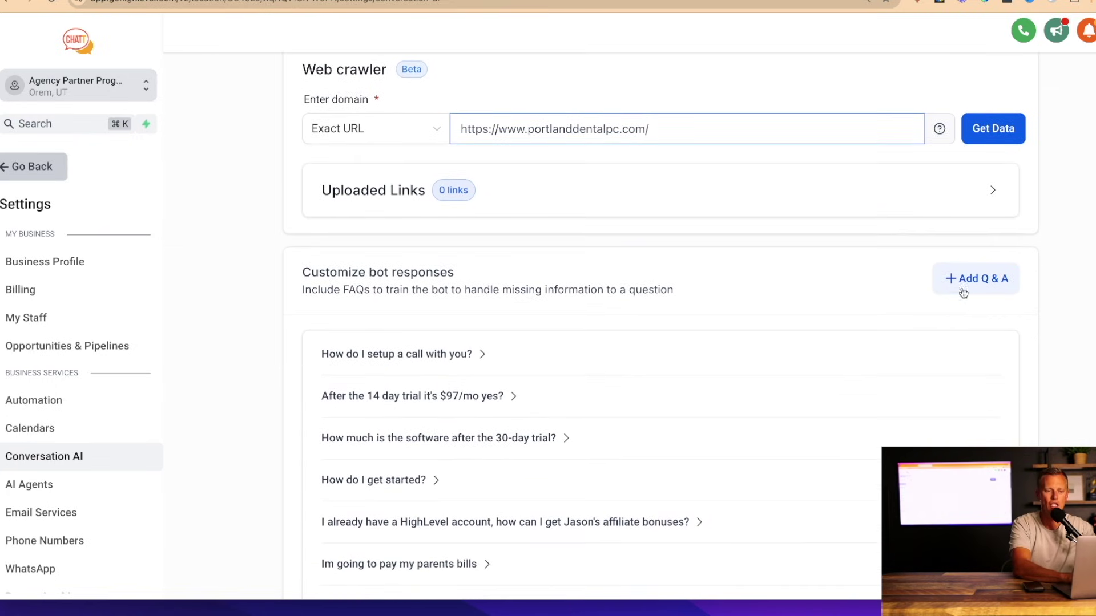
pyautogui.click(962, 279)
pyautogui.click(404, 388)
pyautogui.click(396, 425)
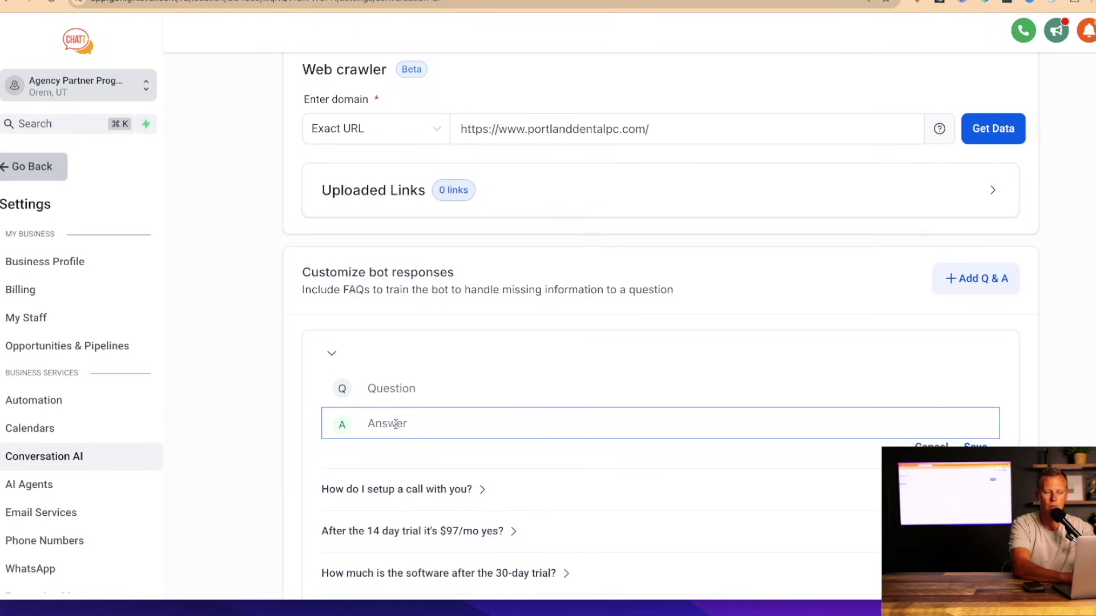
pyautogui.scroll(3, 395, 424)
pyautogui.click(396, 425)
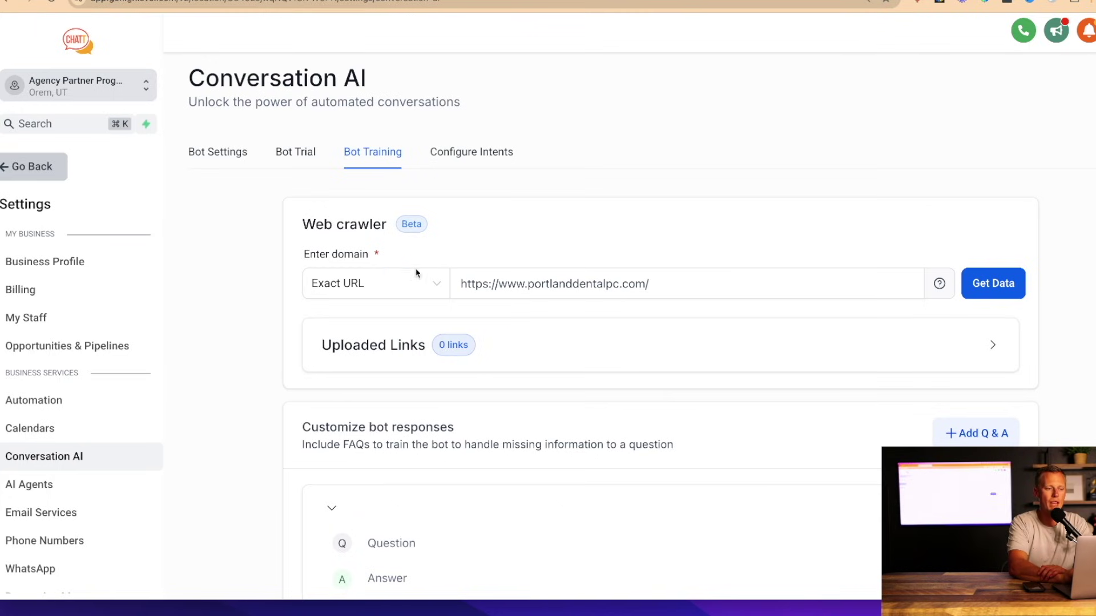
# Step: Reset the chatbot's trial conversation and ask it "what services do you offer?"
pyautogui.click(297, 153)
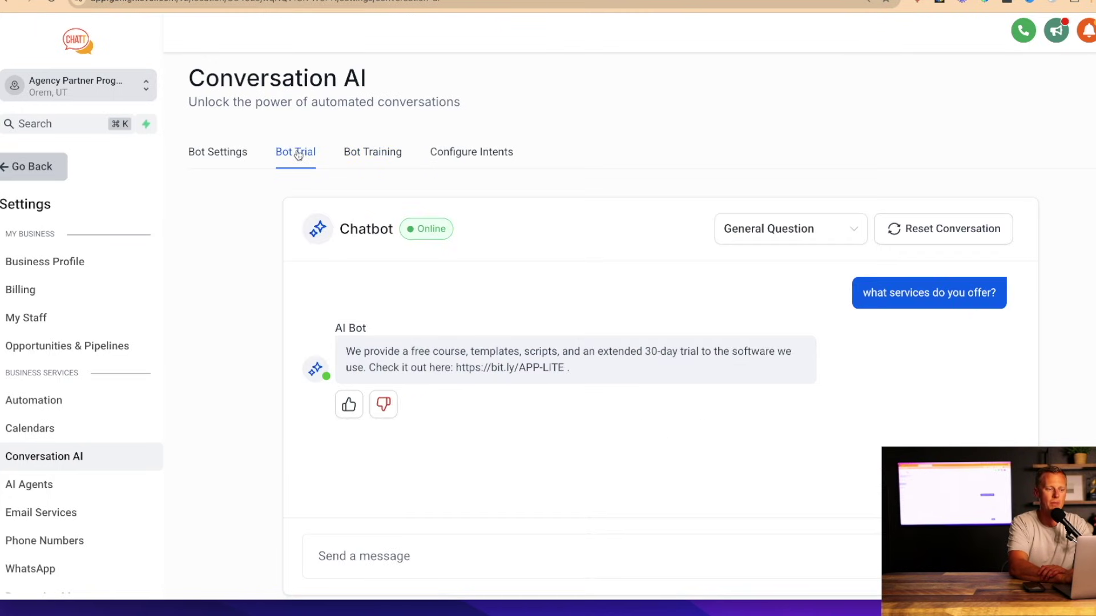
pyautogui.click(917, 238)
pyautogui.click(501, 563)
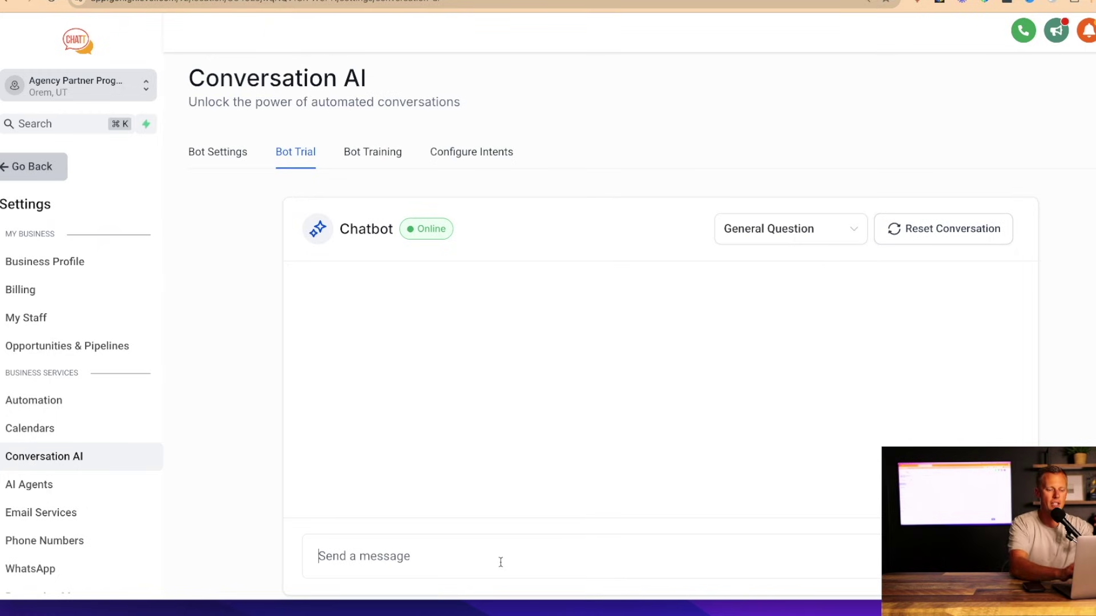
pyautogui.write('what services do you offer?')
pyautogui.press('Return')
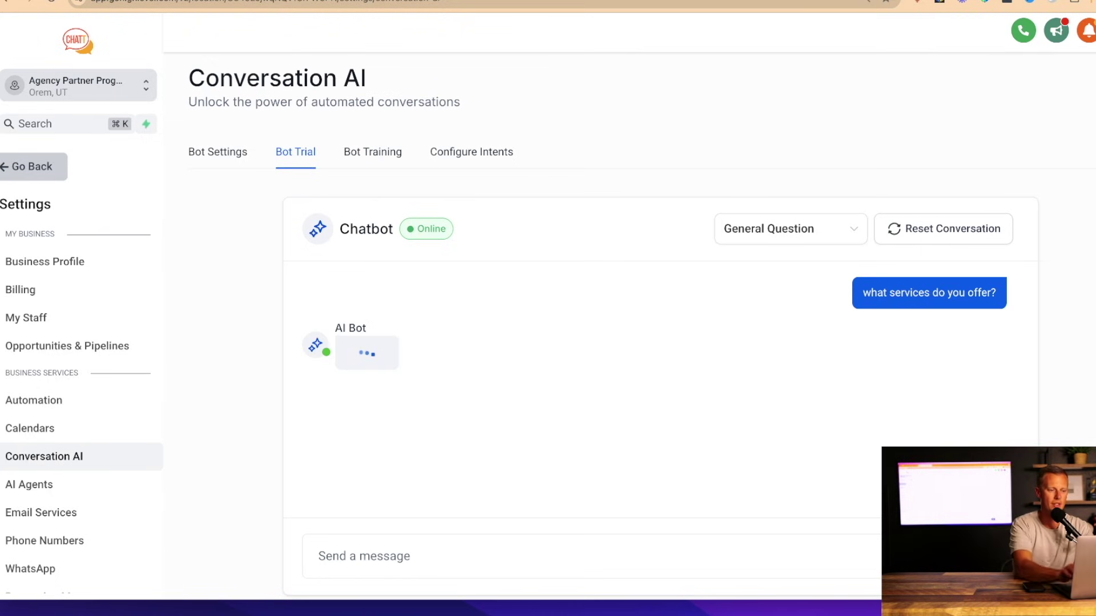